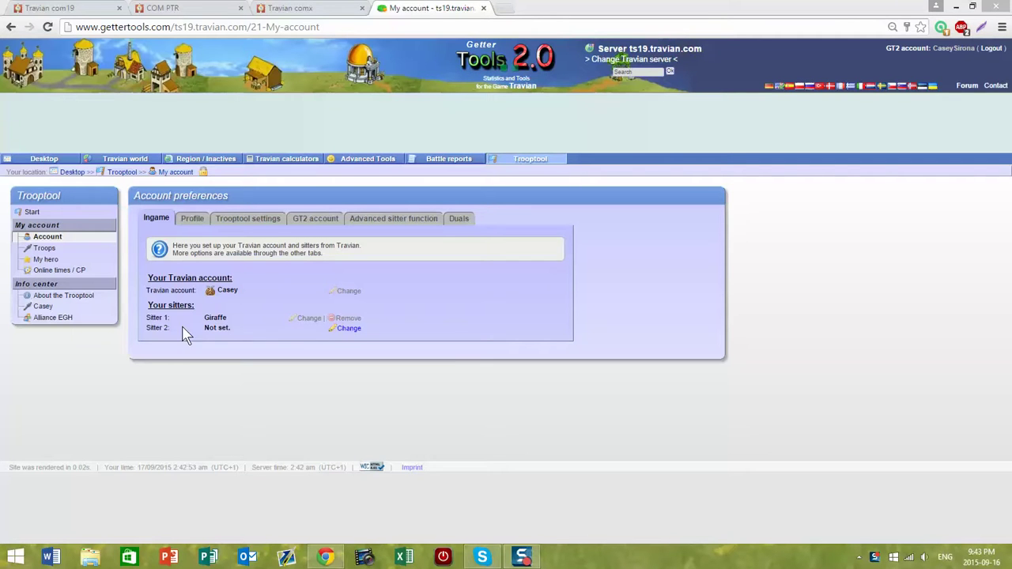
Open the Trooptool's My troops page and bring the PLUS Troop Overview and Rally Point parsers into view.
{"action": "left_click", "coordinate": [43, 250]}
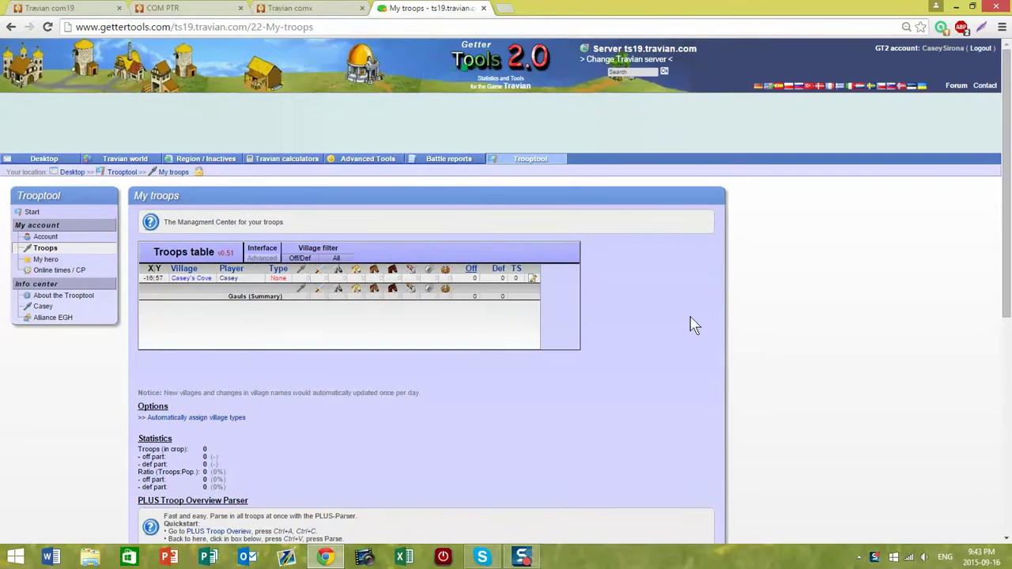
{"action": "scroll", "coordinate": [664, 321], "scroll_direction": "down", "scroll_amount": 3}
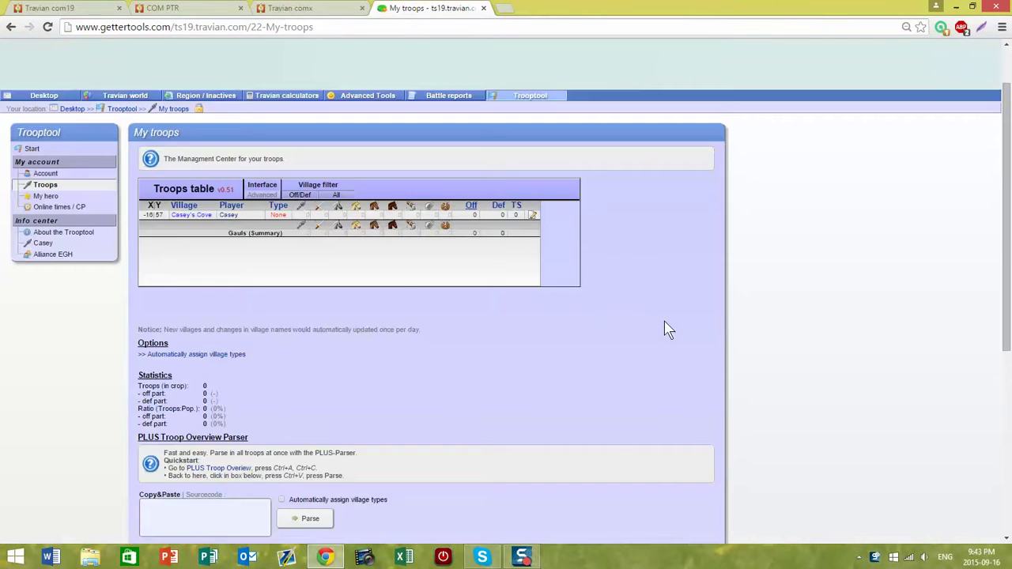
{"action": "scroll", "coordinate": [665, 323], "scroll_direction": "down", "scroll_amount": 1}
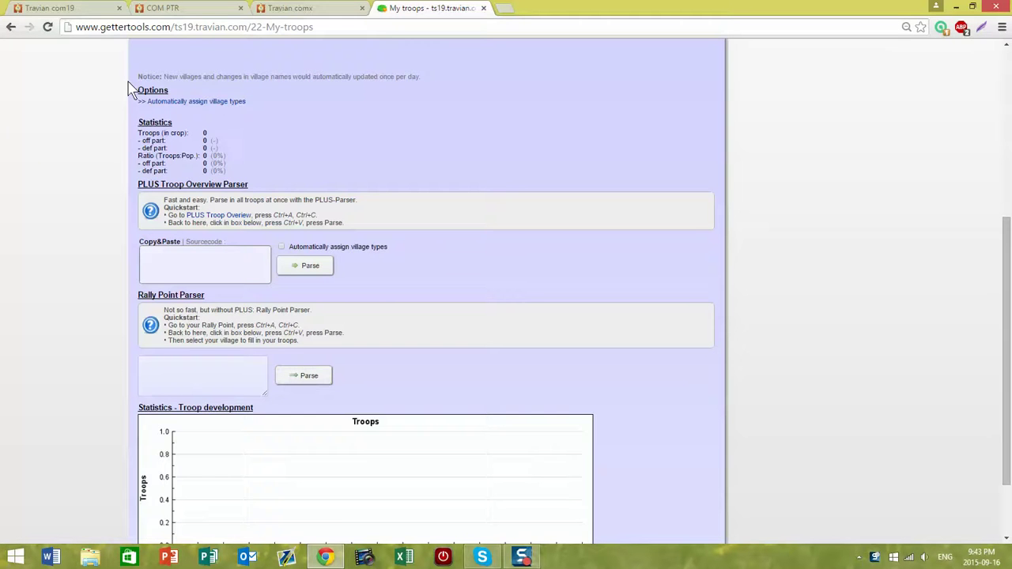
List the village's troops (54, 50, 29, 26, 13, 7, 1) on Travian's Troops tab and select the page.
{"action": "left_click", "coordinate": [79, 12]}
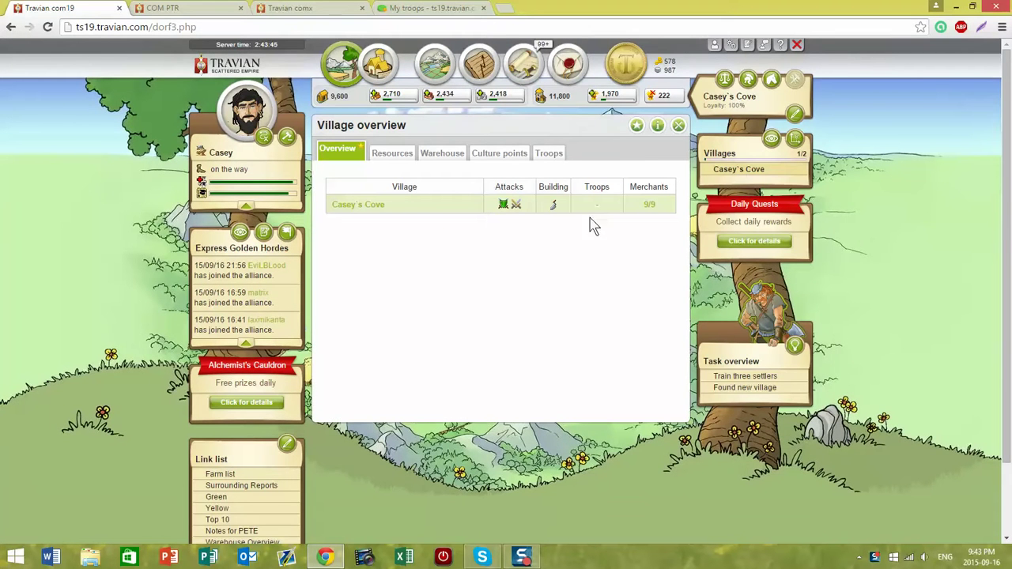
{"action": "left_click", "coordinate": [558, 153]}
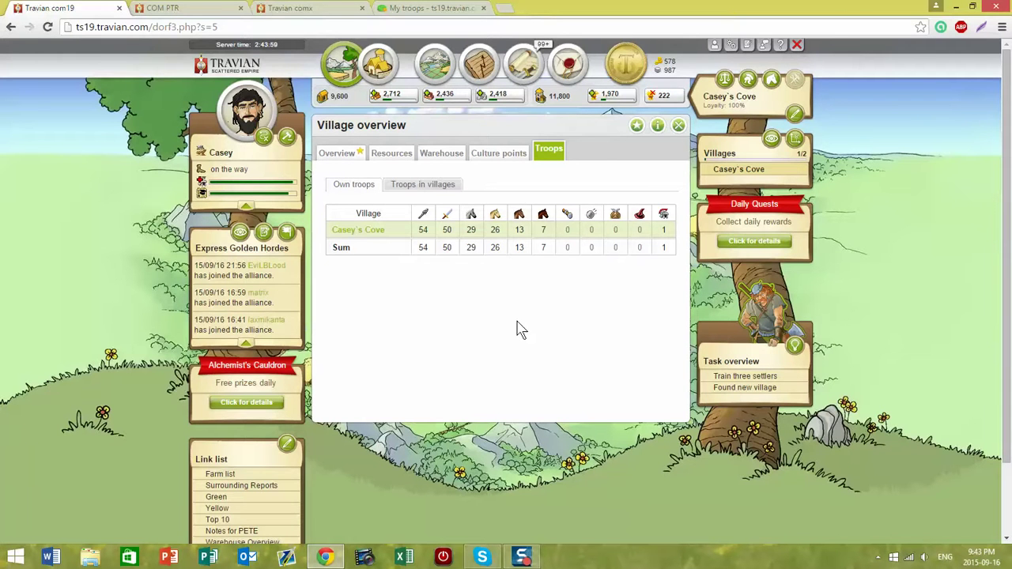
{"action": "key", "text": "ctrl+a"}
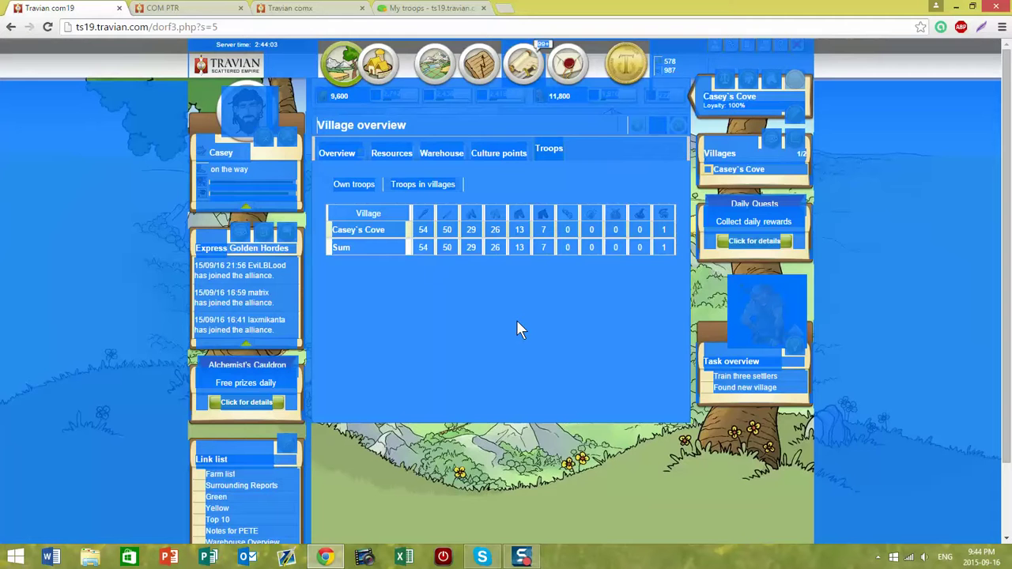
Parse the pasted troops page with auto-assigned village types, giving Off 181, Def 80, 261 total.
{"action": "left_click", "coordinate": [453, 11]}
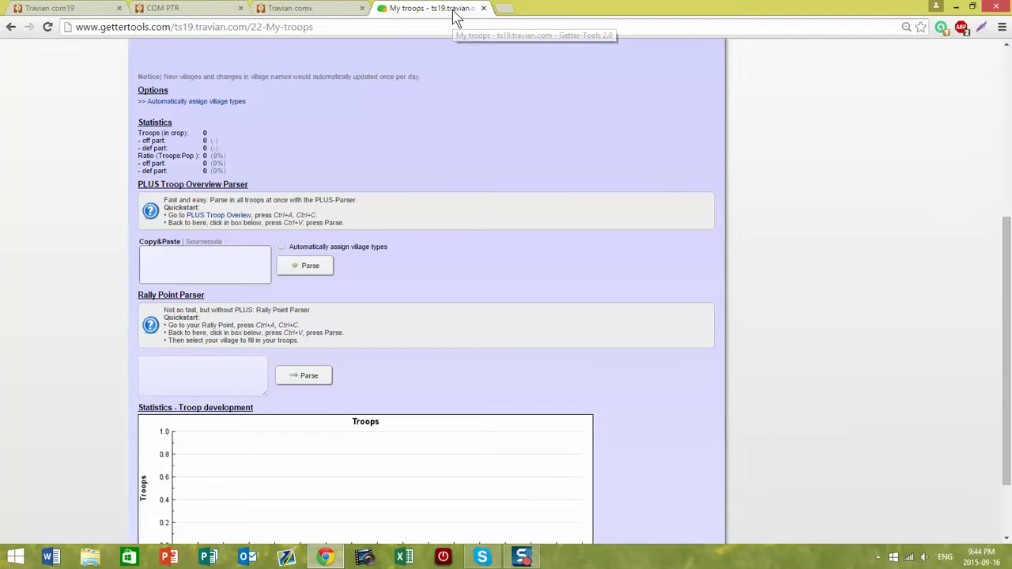
{"action": "left_click", "coordinate": [204, 257]}
{"action": "key", "text": "ctrl+v"}
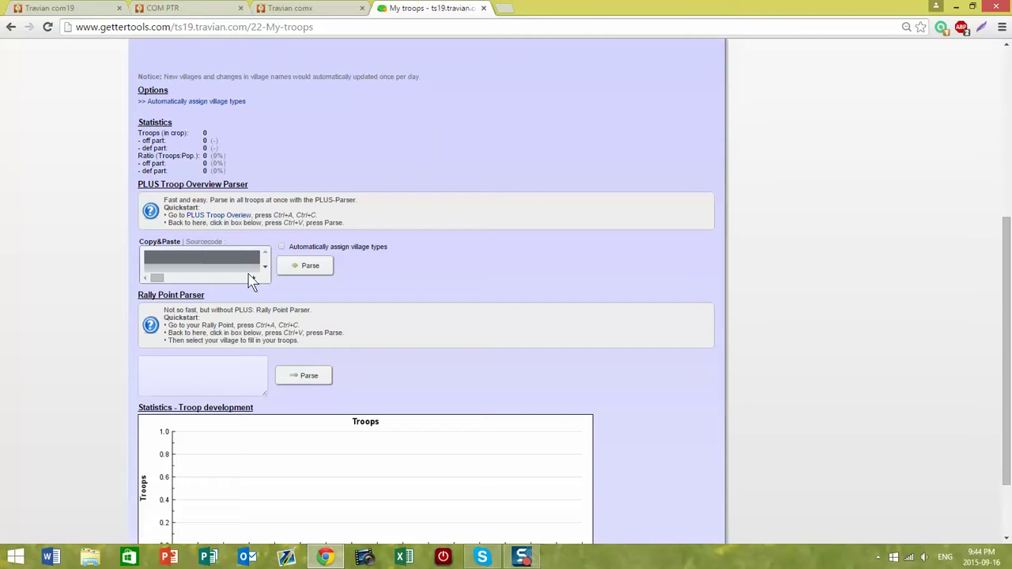
{"action": "left_click", "coordinate": [281, 248]}
{"action": "left_click", "coordinate": [310, 266]}
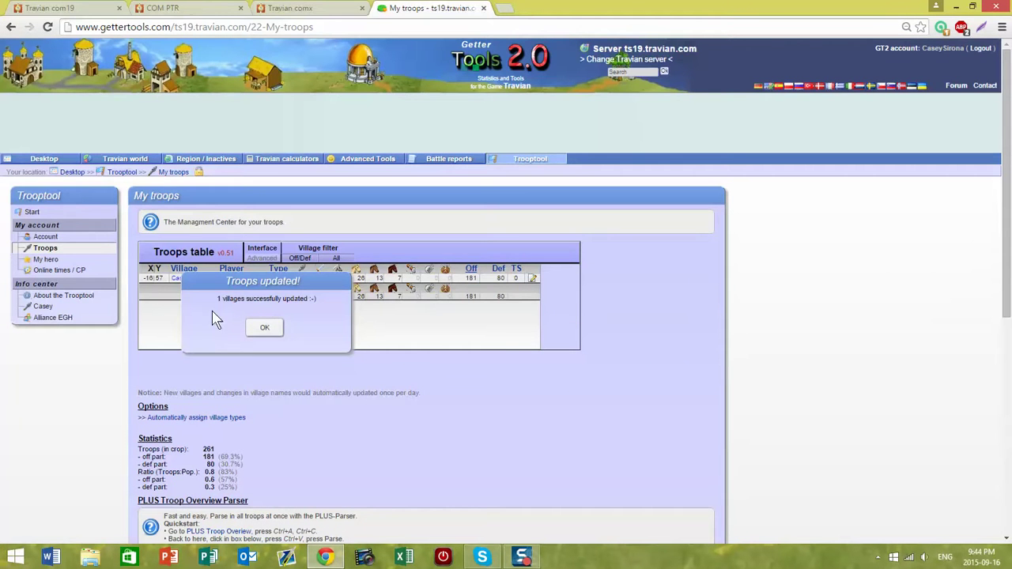
{"action": "left_click", "coordinate": [267, 329]}
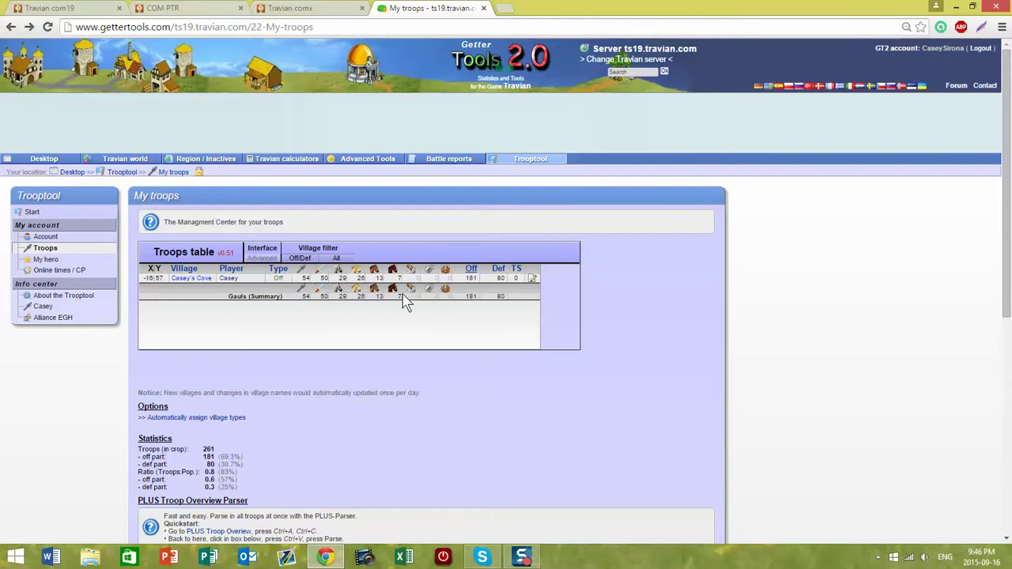
Open the Rally Point Overview with its 18 incoming troop movements and select the whole page.
{"action": "left_click", "coordinate": [77, 10]}
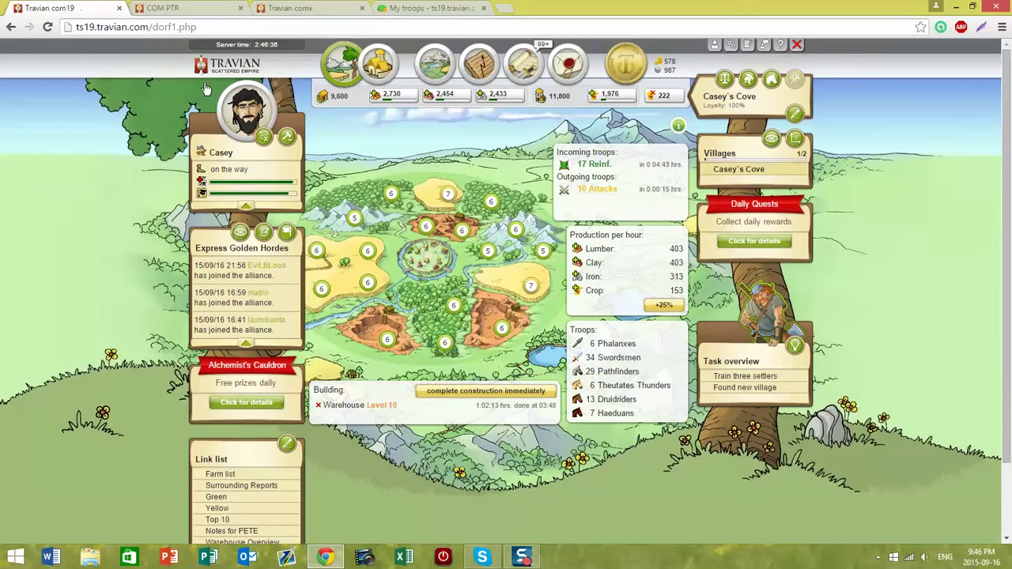
{"action": "left_click", "coordinate": [382, 71]}
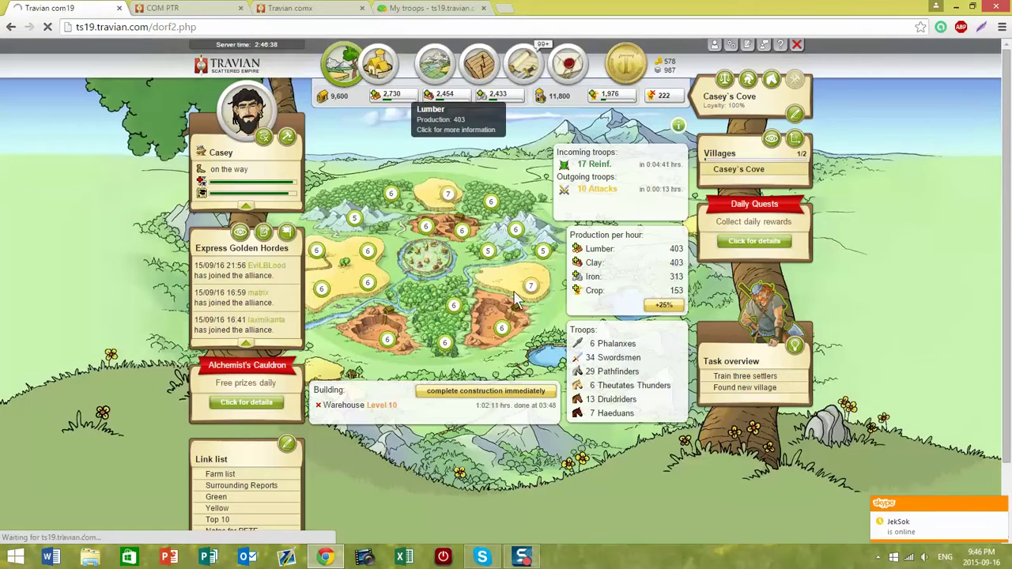
{"action": "left_click", "coordinate": [560, 267]}
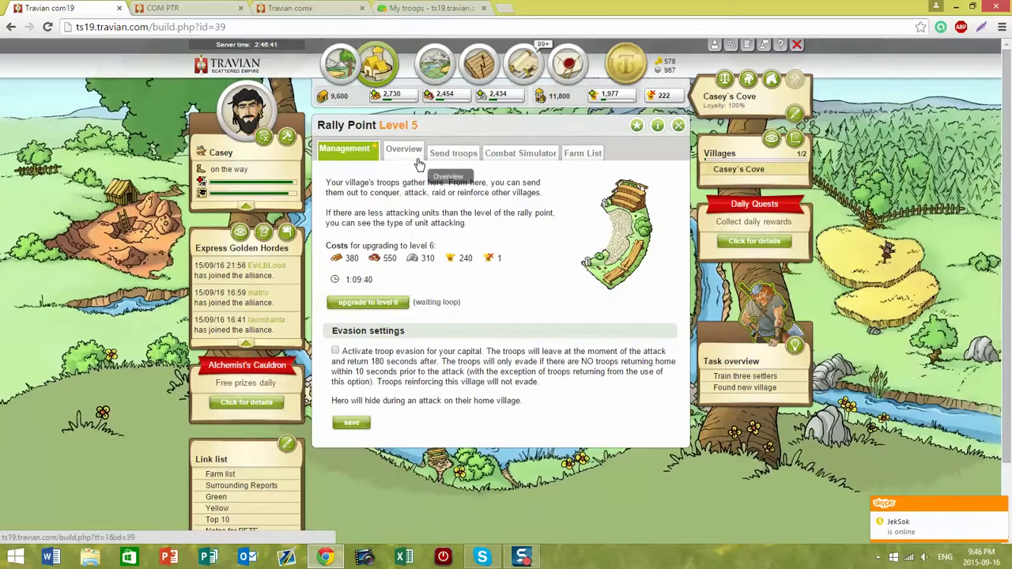
{"action": "left_click", "coordinate": [404, 158]}
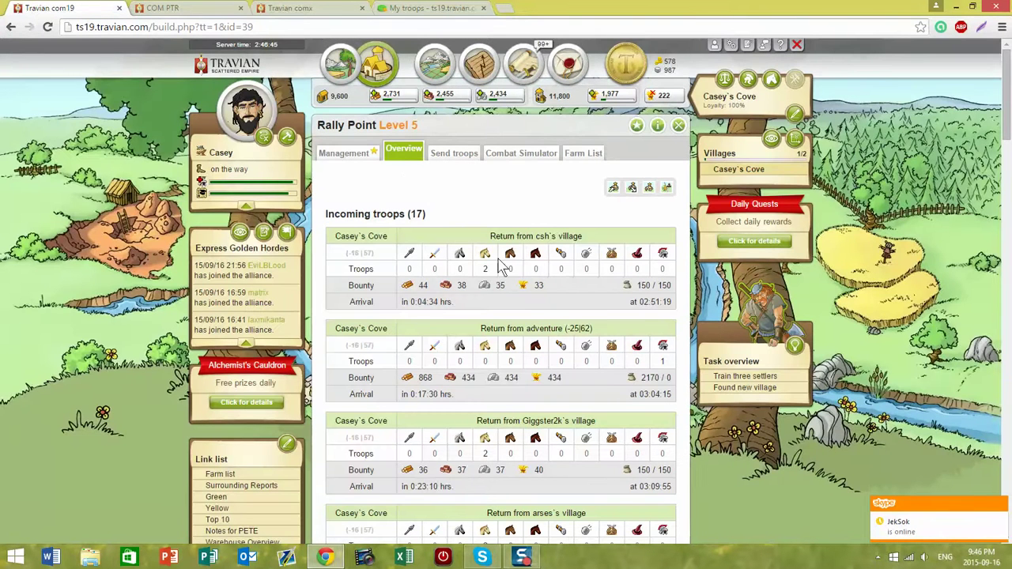
{"action": "scroll", "coordinate": [536, 290], "scroll_direction": "down", "scroll_amount": 6}
{"action": "scroll", "coordinate": [535, 290], "scroll_direction": "down", "scroll_amount": 15}
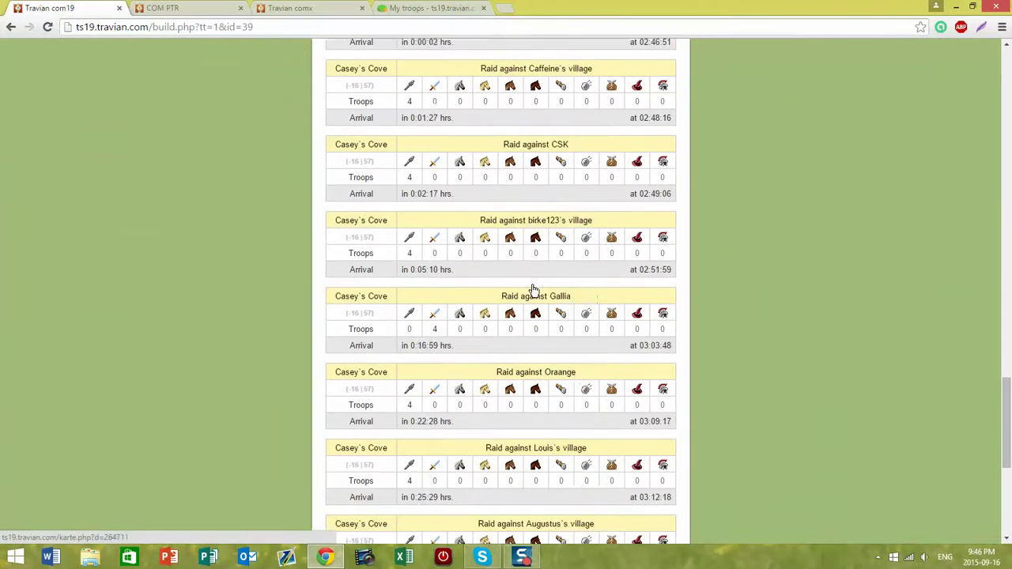
{"action": "scroll", "coordinate": [536, 290], "scroll_direction": "up", "scroll_amount": 15}
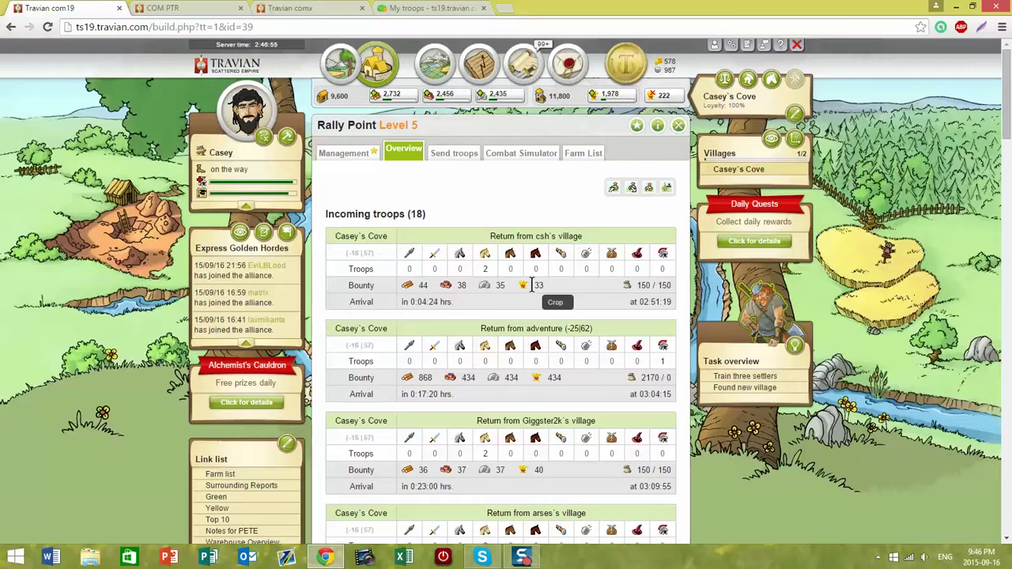
{"action": "key", "text": "ctrl+a"}
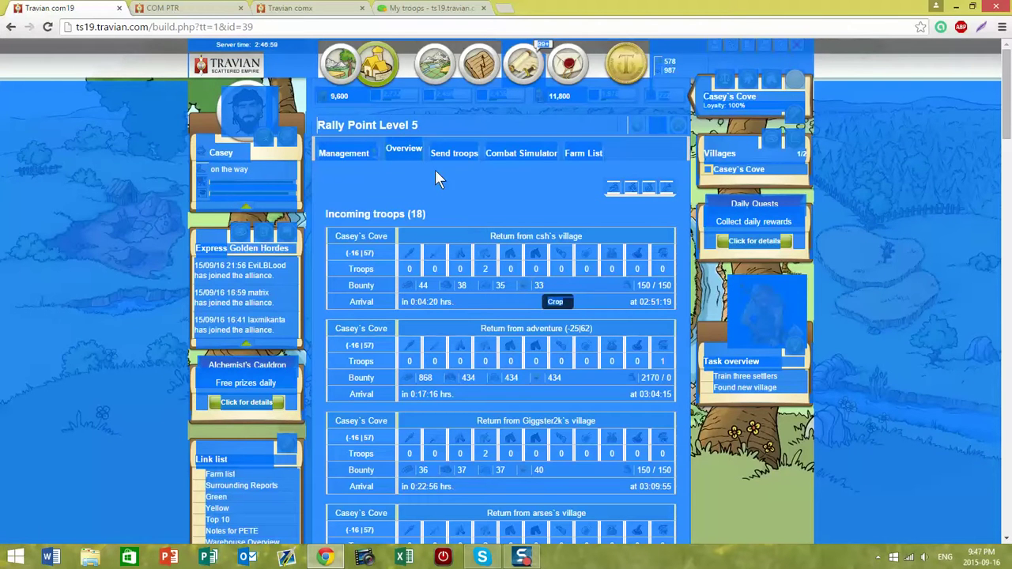
Paste and parse the rally point page in the Rally Point Parser, enabling automatic village-type assignment.
{"action": "left_click", "coordinate": [455, 9]}
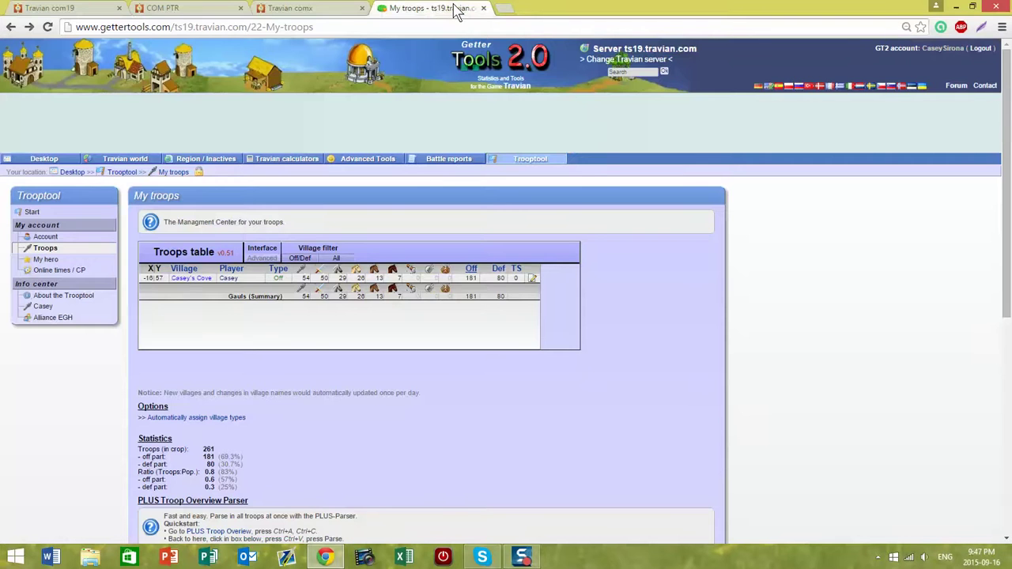
{"action": "scroll", "coordinate": [430, 446], "scroll_direction": "down", "scroll_amount": 3}
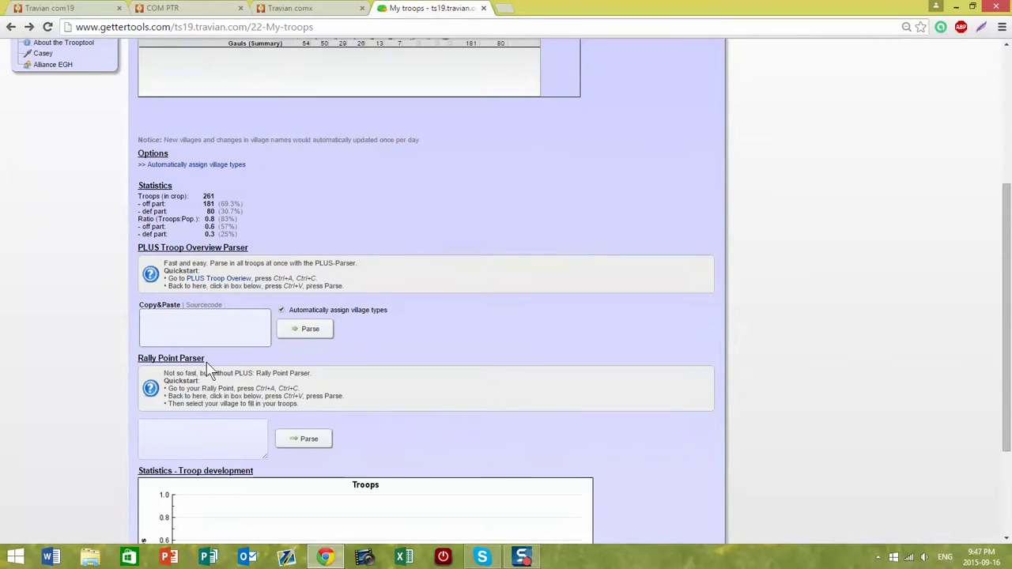
{"action": "left_click", "coordinate": [208, 439]}
{"action": "key", "text": "ctrl+v"}
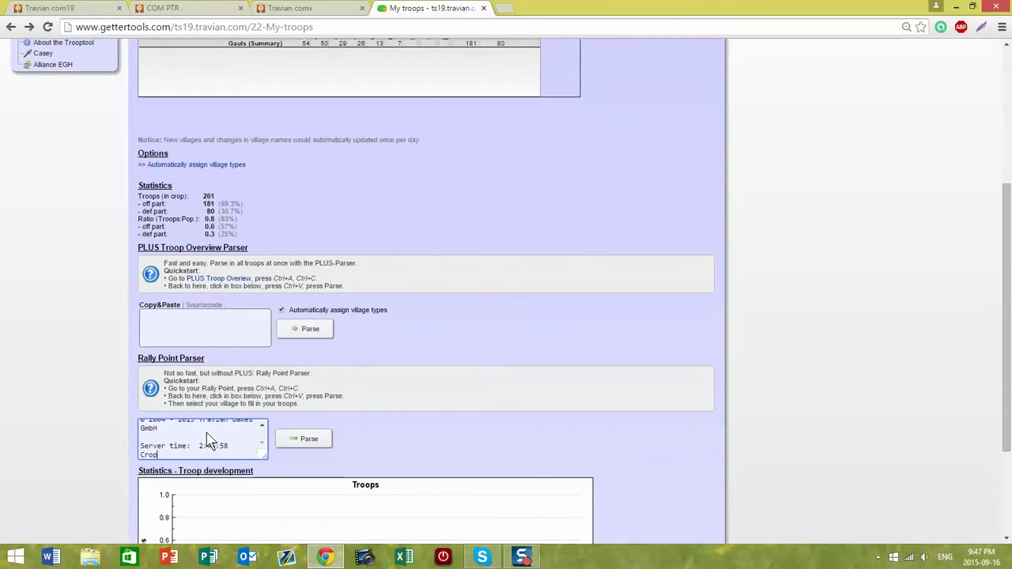
{"action": "left_click", "coordinate": [303, 443]}
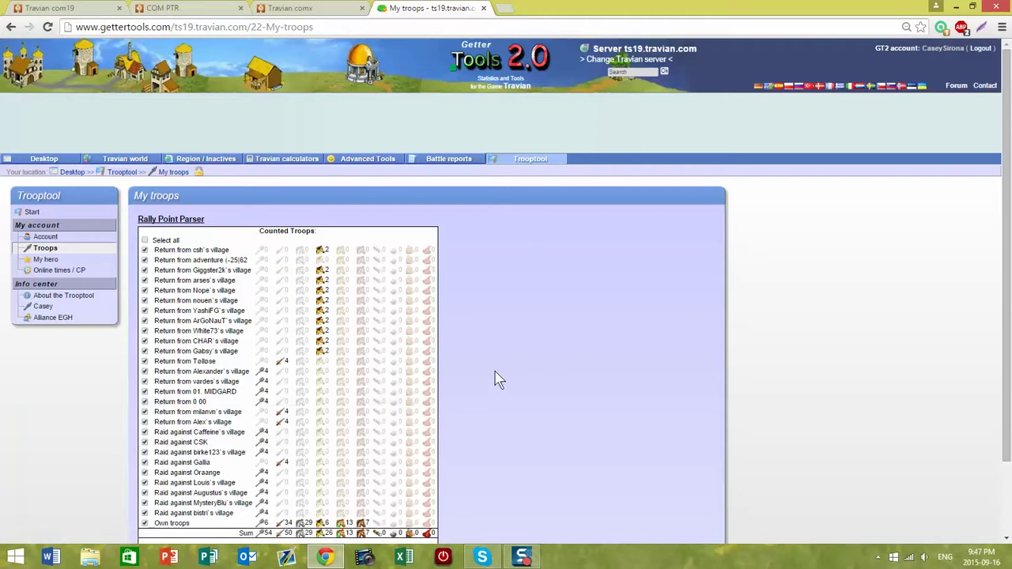
{"action": "scroll", "coordinate": [522, 369], "scroll_direction": "down", "scroll_amount": 3}
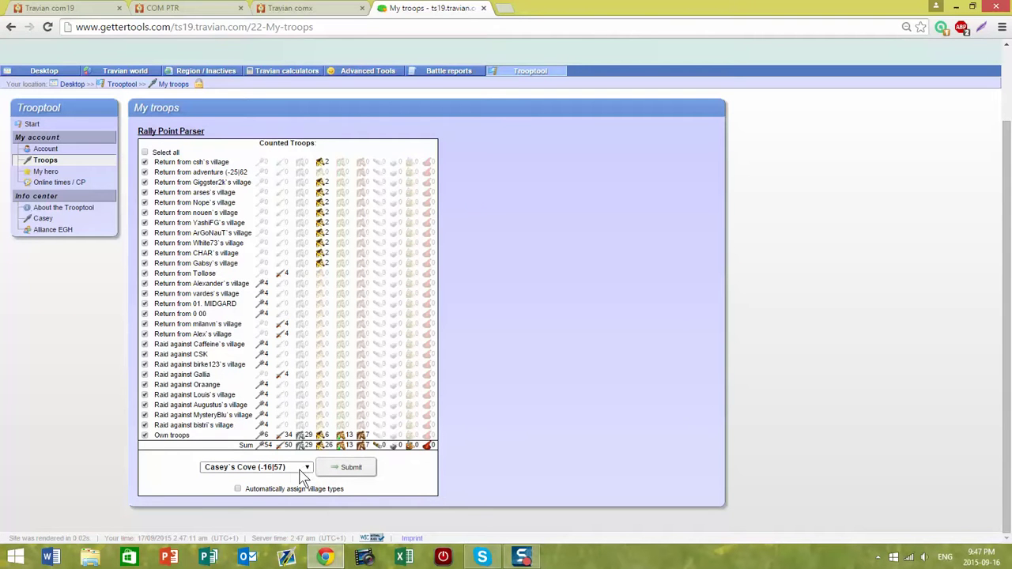
{"action": "left_click", "coordinate": [240, 490]}
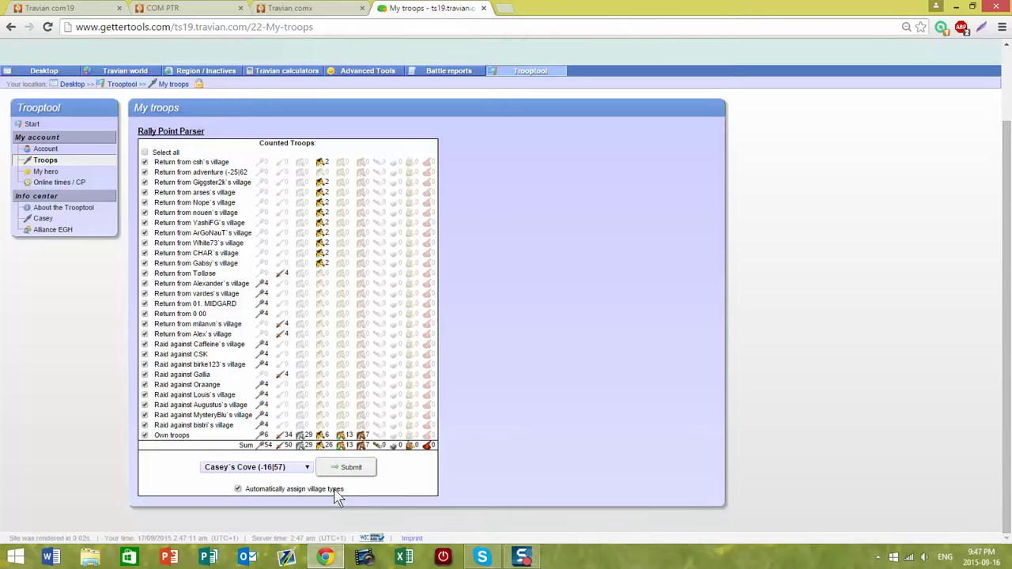
Submit the counted rally point troops for the village.
{"action": "left_click", "coordinate": [350, 468]}
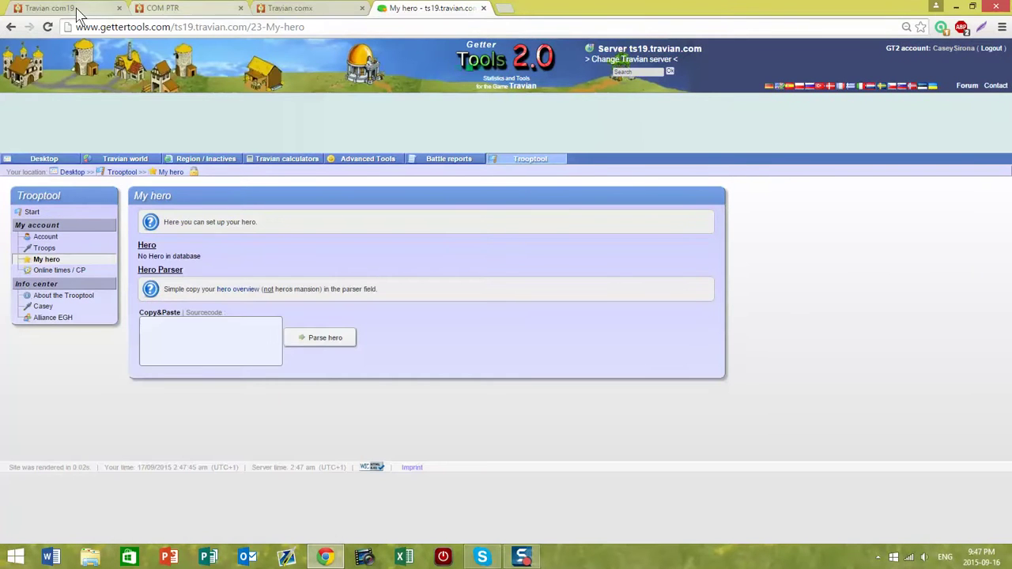
Show the hero's expanded attributes (level 3, 96% health, strength 820) in Travian and select the page.
{"action": "left_click", "coordinate": [78, 10]}
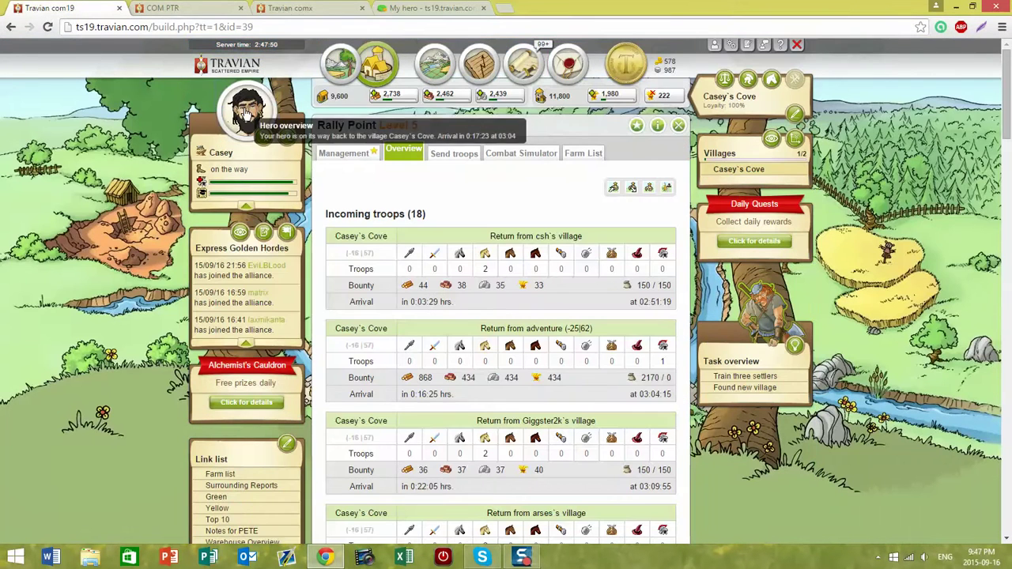
{"action": "left_click", "coordinate": [246, 114]}
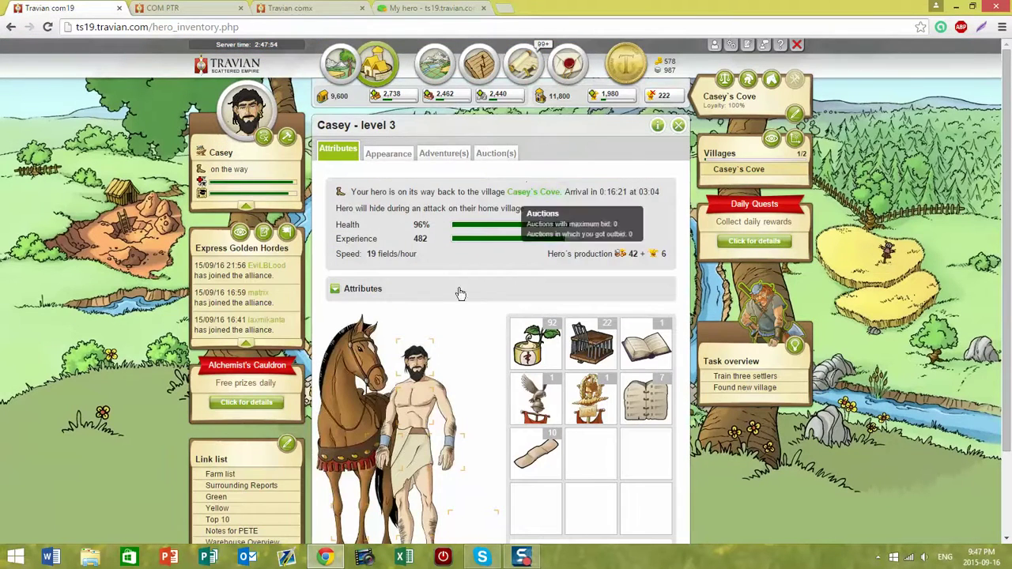
{"action": "left_click", "coordinate": [335, 292]}
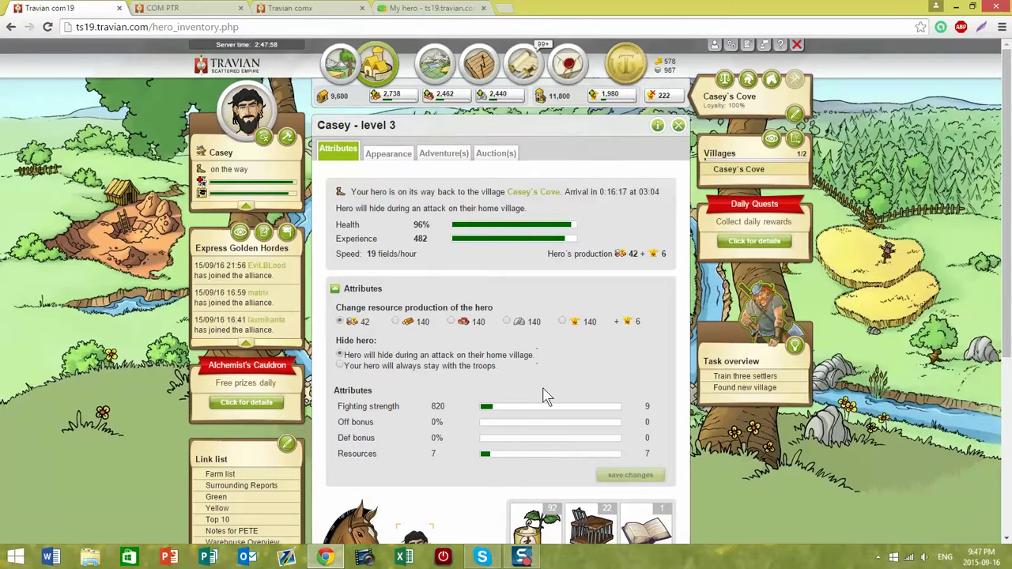
{"action": "key", "text": "ctrl+a"}
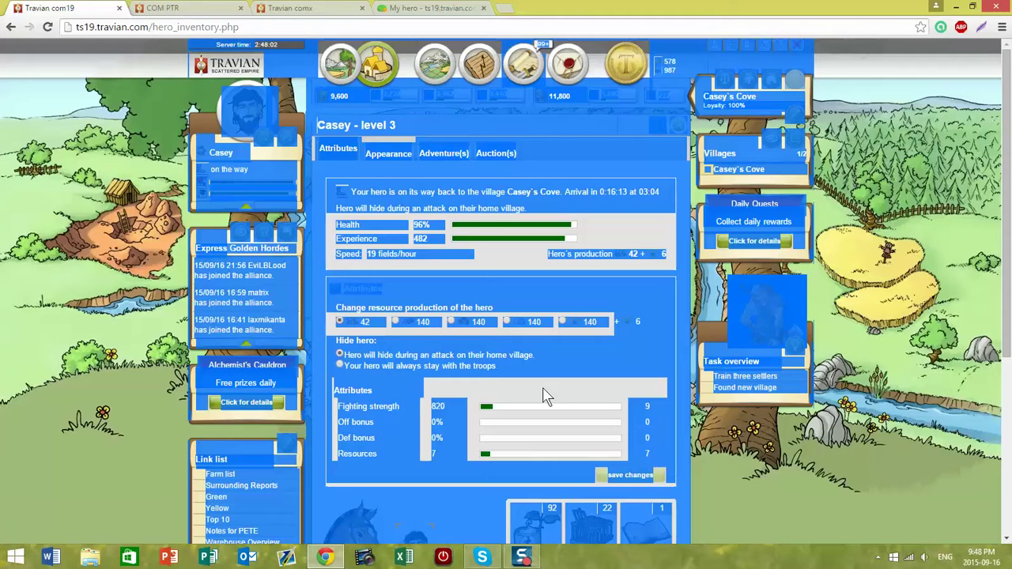
Paste and parse the hero page: level 3, 96% health, 91% experience, attack 820, speed 19.
{"action": "left_click", "coordinate": [429, 9]}
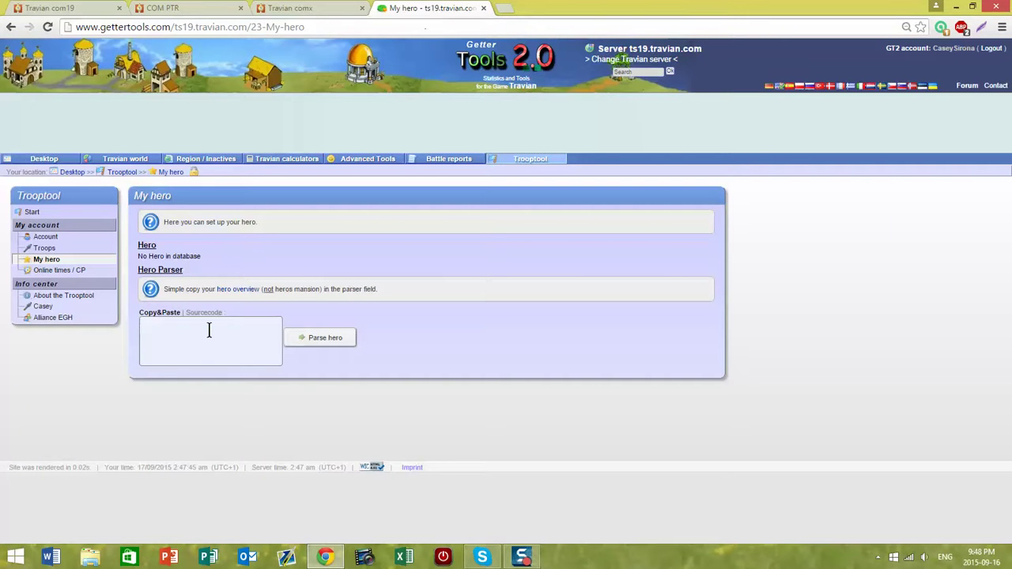
{"action": "key", "text": "ctrl+v"}
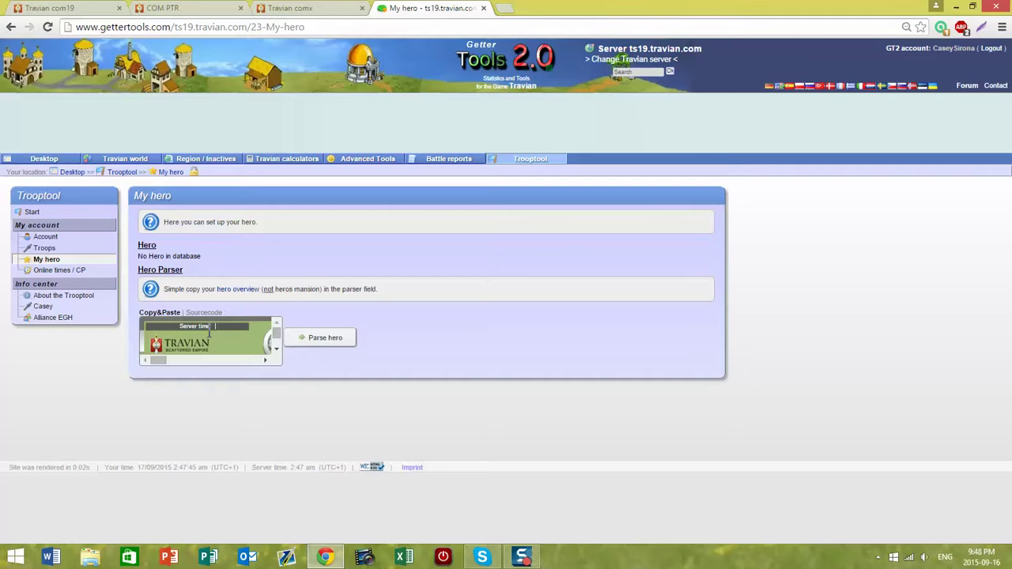
{"action": "left_click", "coordinate": [314, 340]}
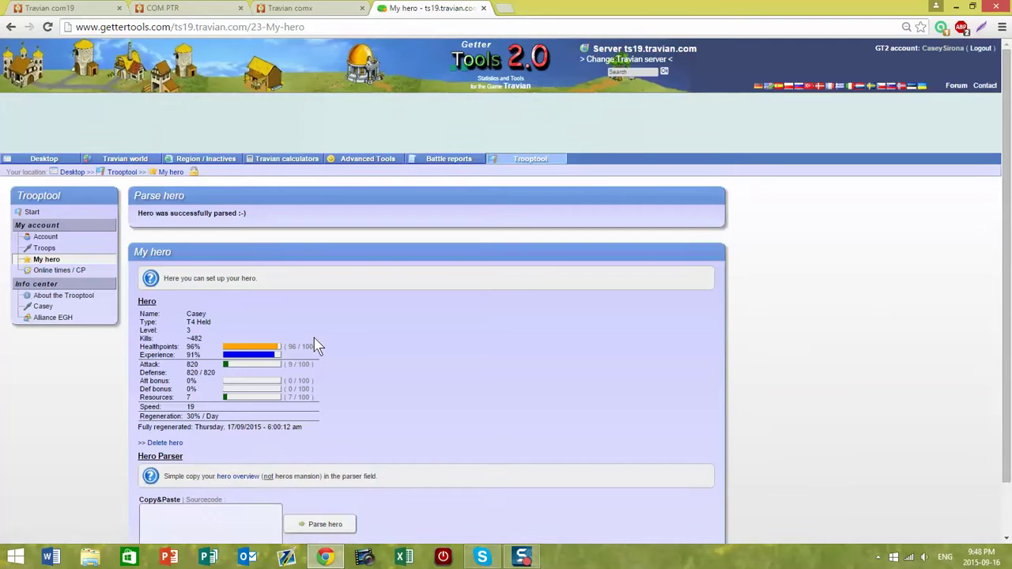
{"action": "scroll", "coordinate": [471, 372], "scroll_direction": "down", "scroll_amount": 2}
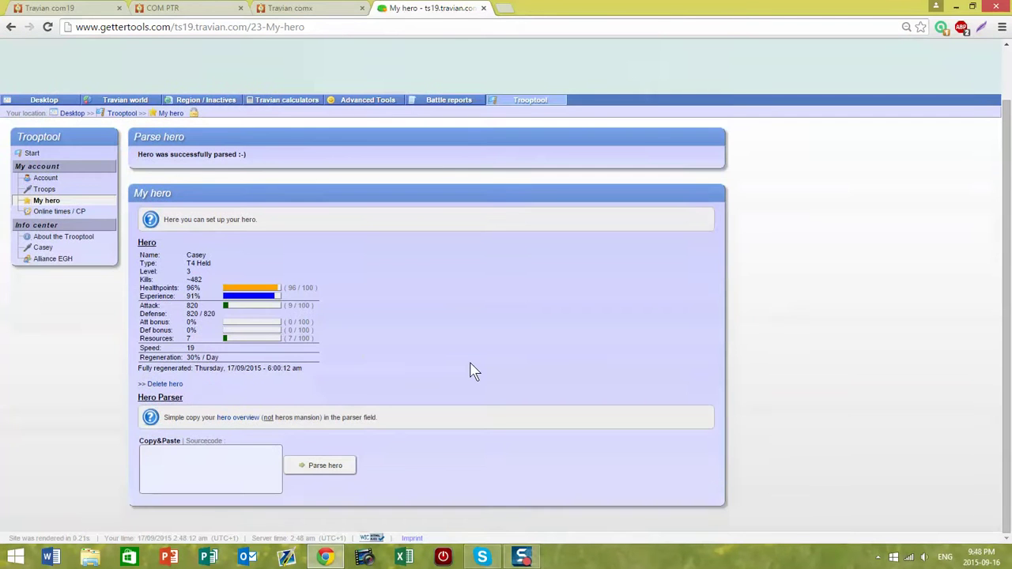
{"action": "scroll", "coordinate": [471, 371], "scroll_direction": "up", "scroll_amount": 2}
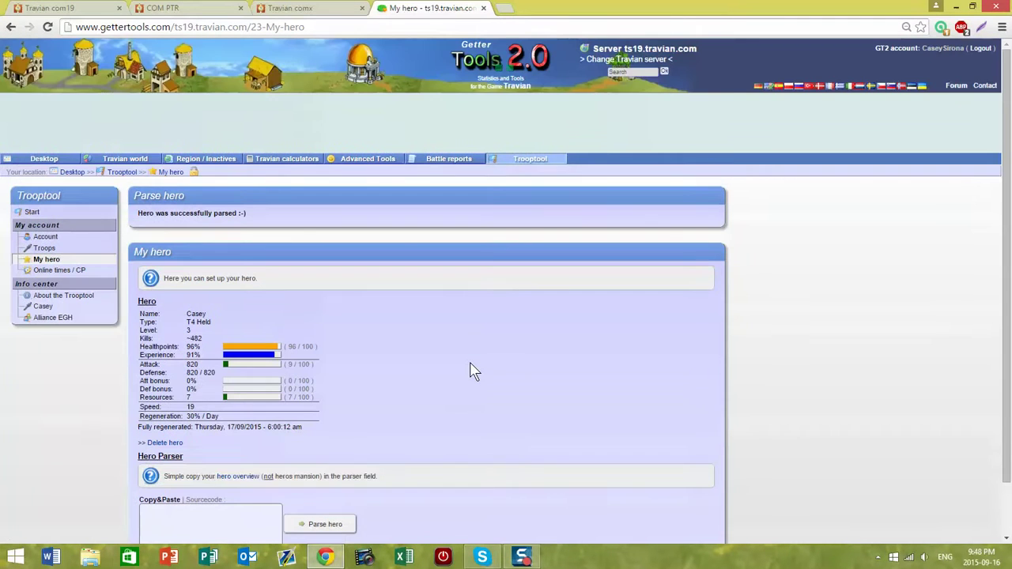